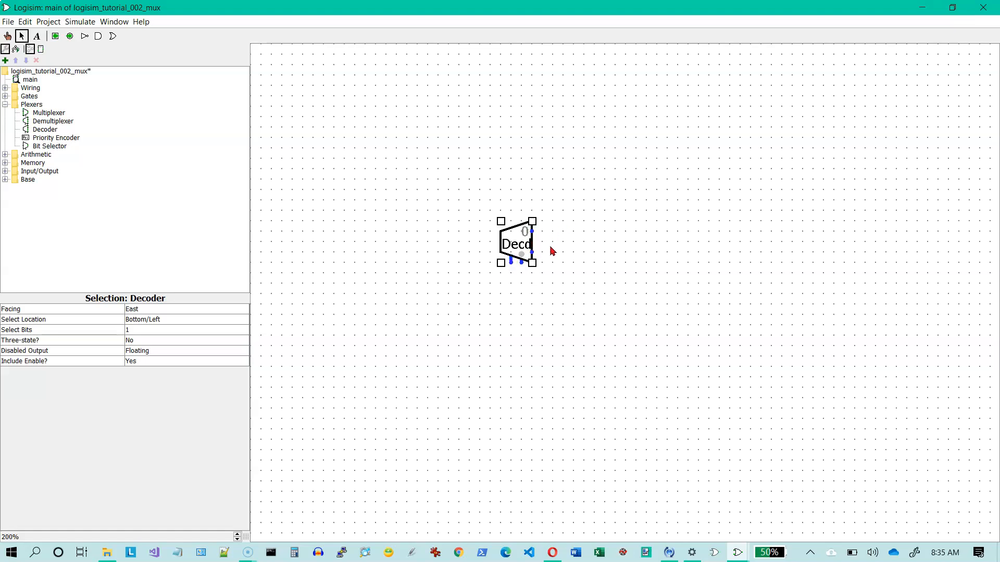
- Place an LED to the upper right of the decoder
{"action": "left_click", "coordinate": [511, 264]}
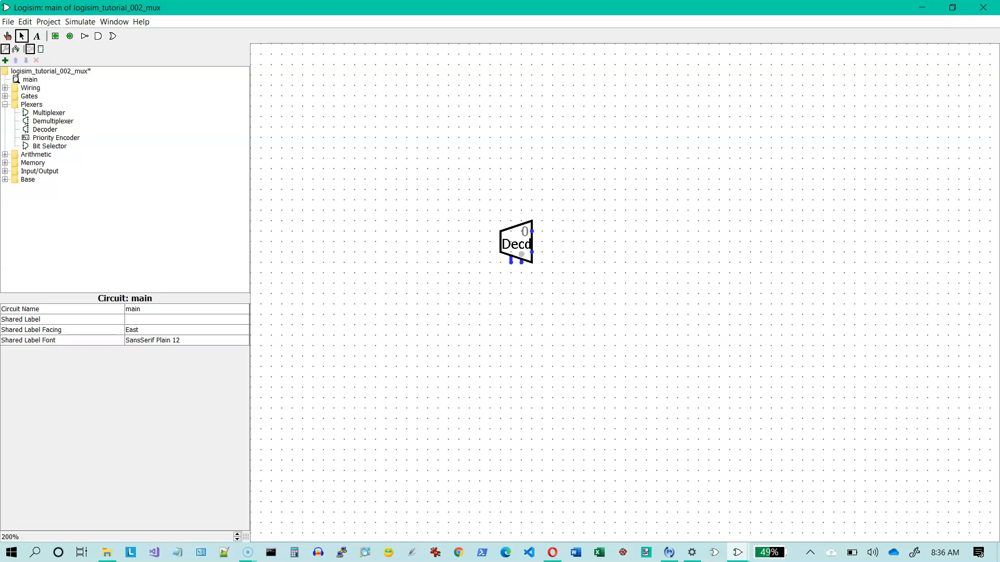
{"action": "left_click", "coordinate": [6, 172]}
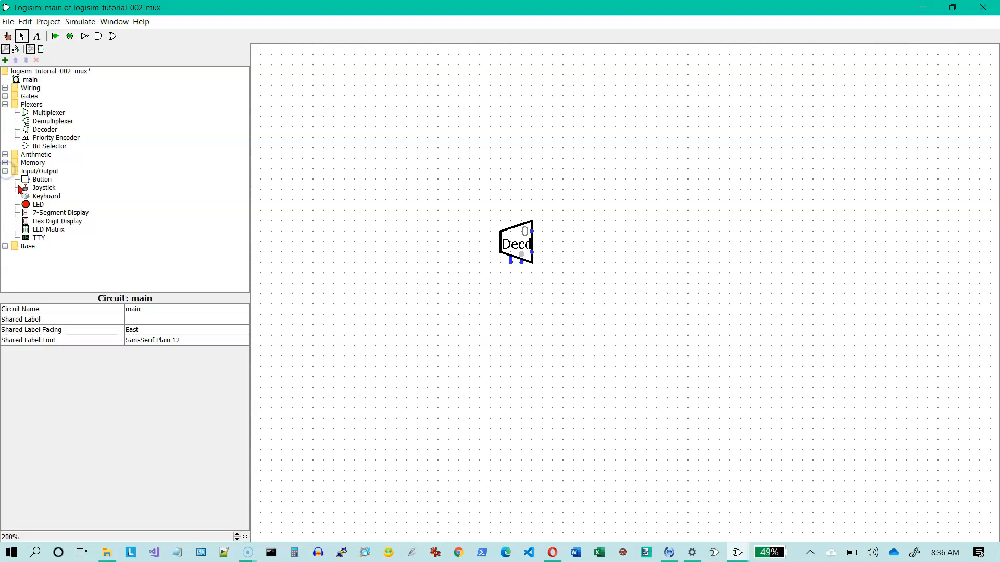
{"action": "left_click", "coordinate": [39, 205]}
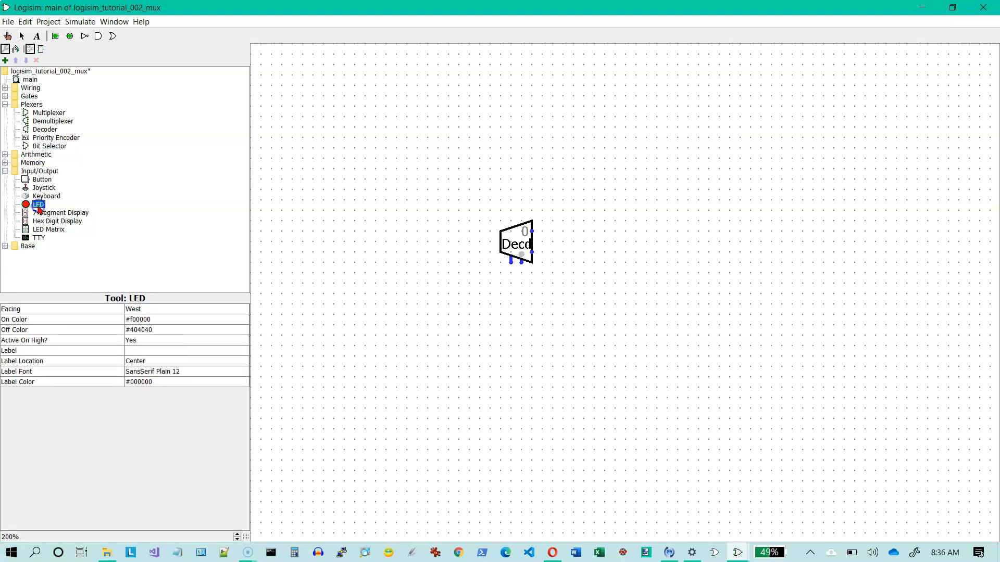
{"action": "left_click", "coordinate": [625, 211]}
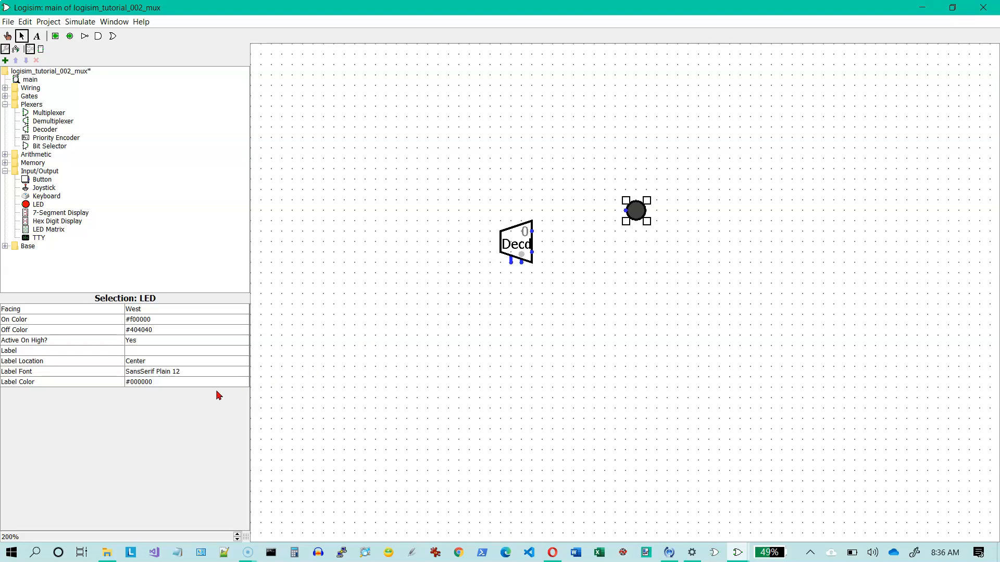
- Set the LED's label color to ffffff
{"action": "left_click", "coordinate": [188, 383]}
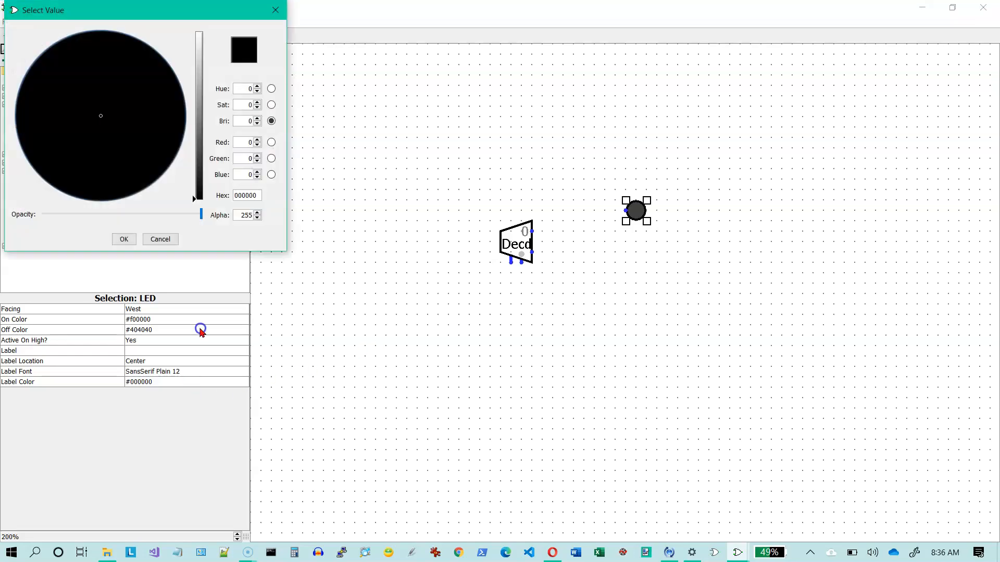
{"action": "double_click", "coordinate": [253, 195]}
{"action": "type", "text": "ffff"}
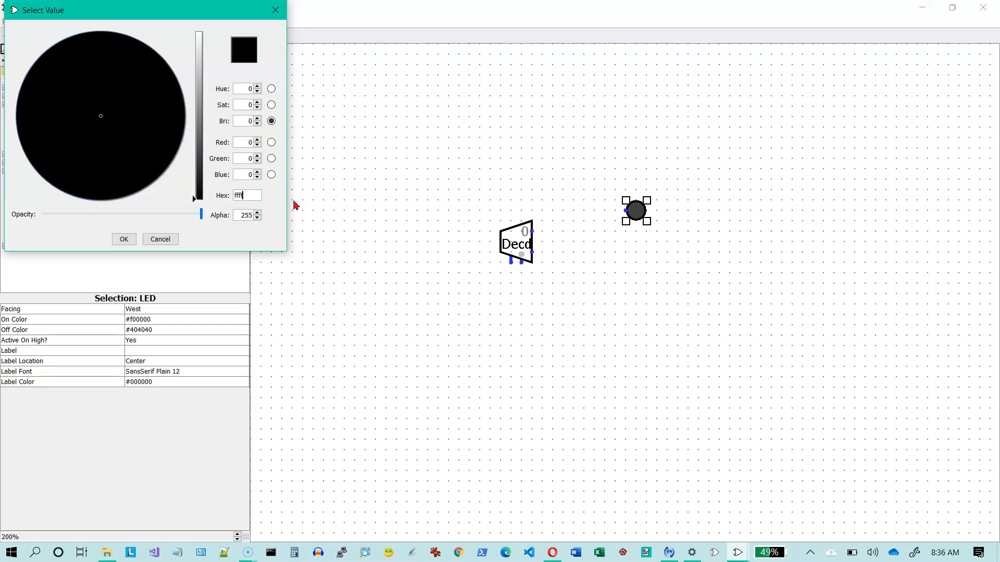
{"action": "type", "text": "ff"}
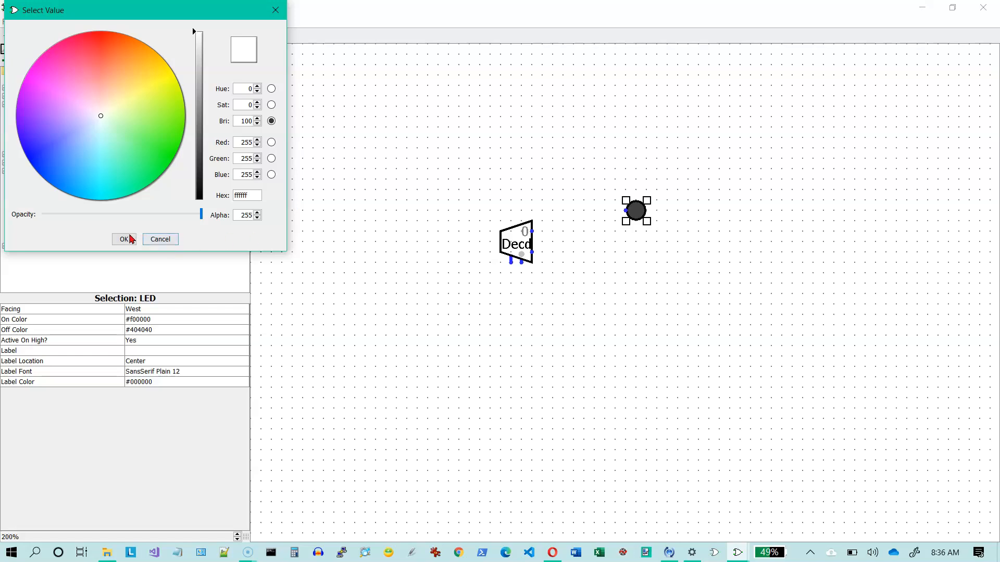
{"action": "left_click", "coordinate": [131, 239]}
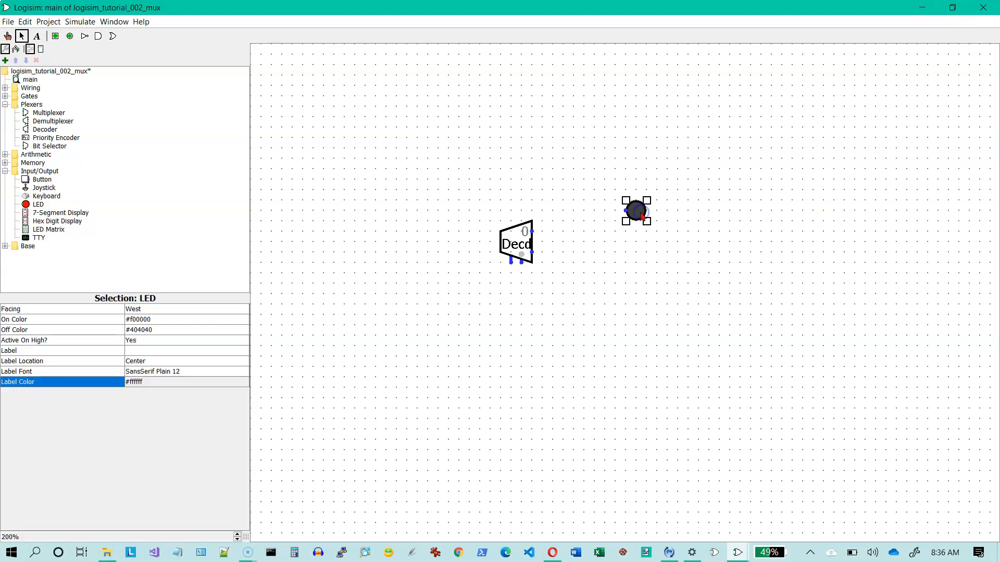
- Duplicate the LED to form a vertical column of four LEDs
{"action": "right_click", "coordinate": [641, 213]}
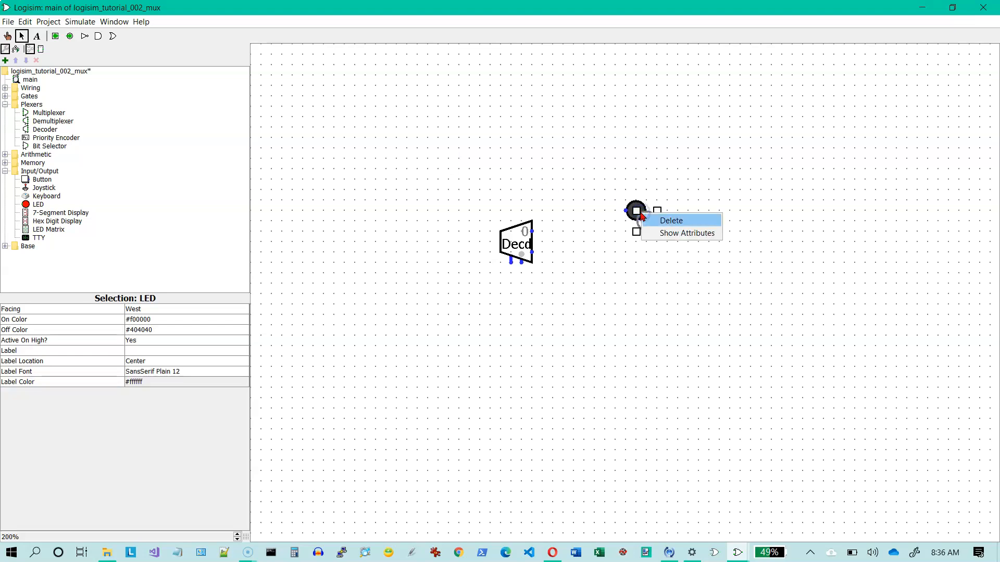
{"action": "left_click", "coordinate": [622, 224]}
{"action": "left_click_drag", "start_coordinate": [650, 219], "coordinate": [635, 279]}
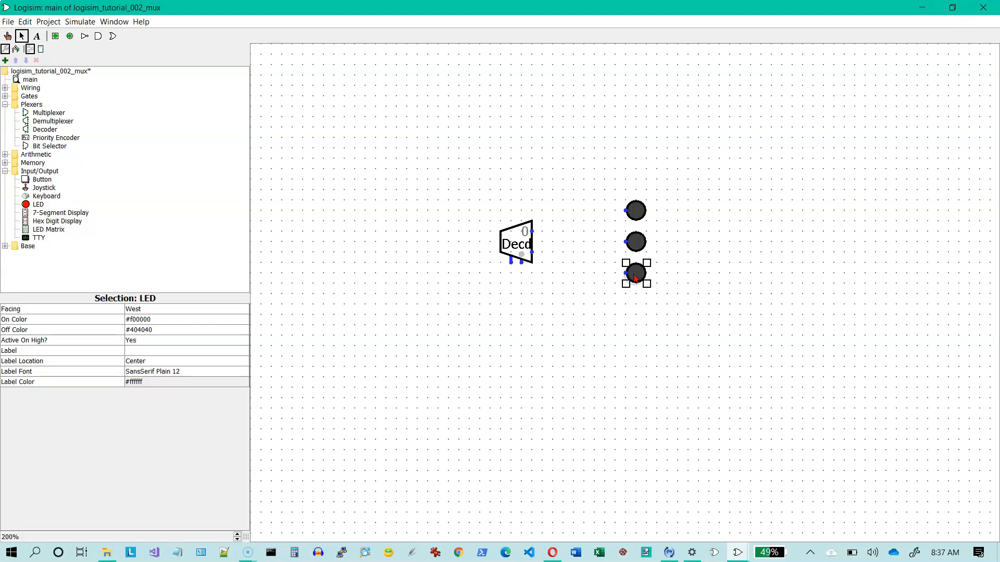
{"action": "key", "text": "ctrl+v"}
{"action": "left_click_drag", "start_coordinate": [648, 214], "coordinate": [638, 297]}
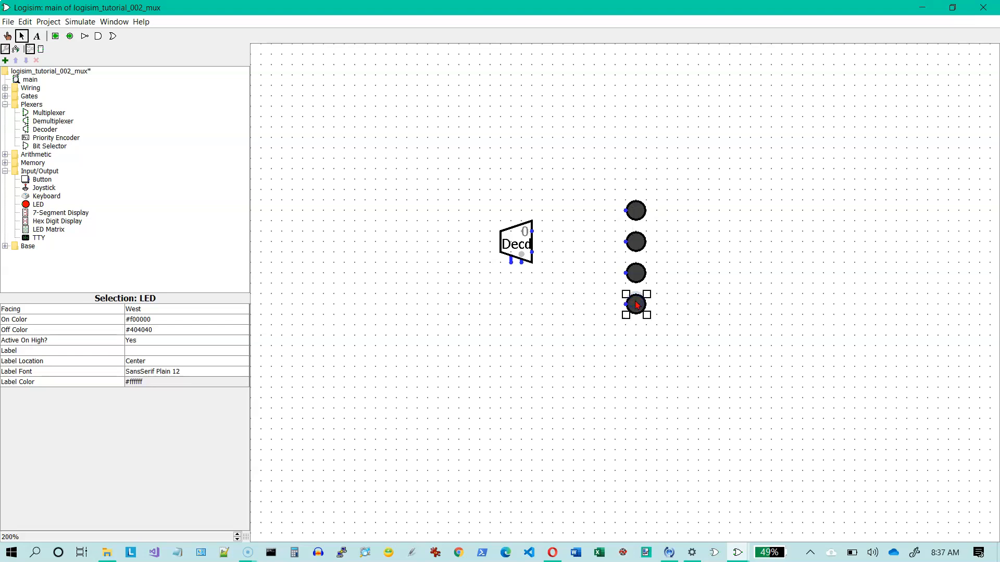
- Move the decoder slightly down-left and set its Select Bits to 2
{"action": "left_click", "coordinate": [514, 243]}
{"action": "left_click_drag", "start_coordinate": [514, 243], "coordinate": [497, 266]}
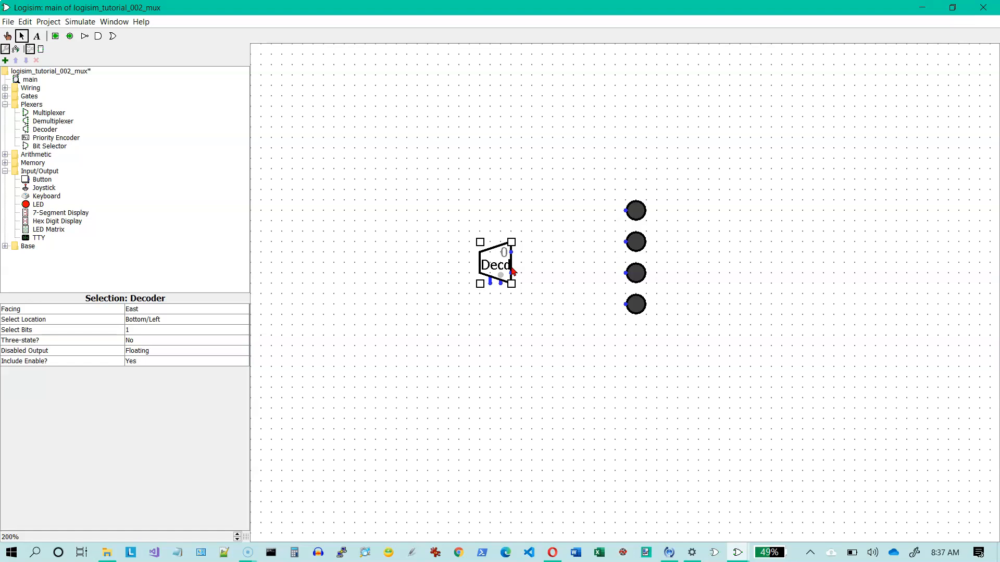
{"action": "left_click", "coordinate": [133, 331]}
{"action": "left_click", "coordinate": [132, 331]}
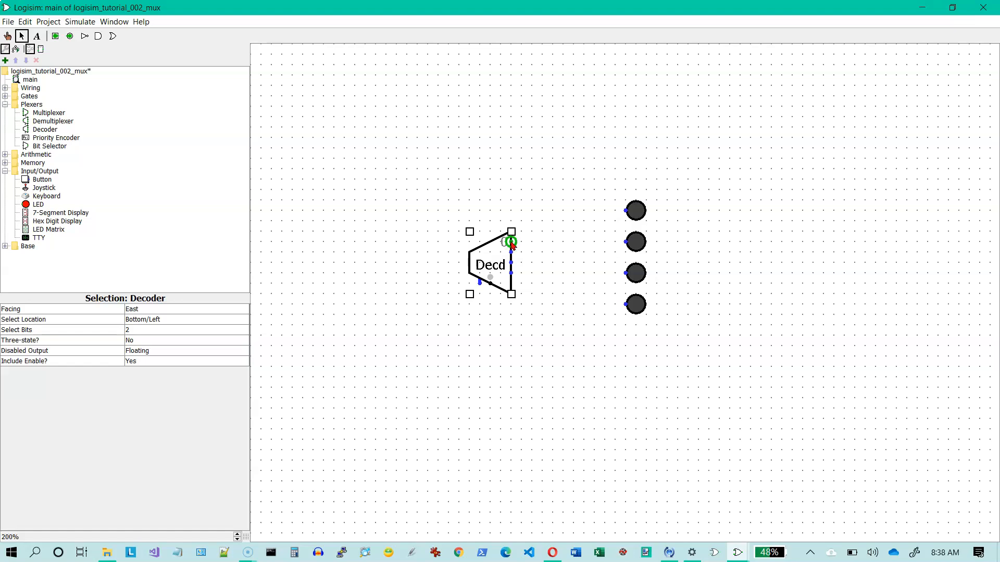
- Wire the decoder's four outputs to the four LEDs, from output 0 at the top downward
{"action": "left_click_drag", "start_coordinate": [511, 242], "coordinate": [625, 210]}
{"action": "left_click_drag", "start_coordinate": [512, 253], "coordinate": [625, 242]}
{"action": "left_click_drag", "start_coordinate": [512, 263], "coordinate": [625, 273]}
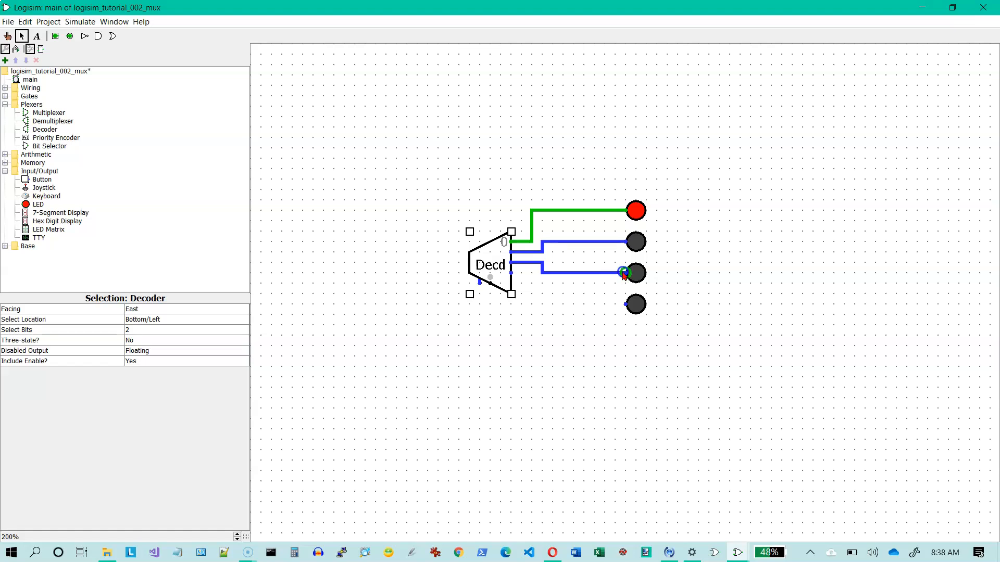
{"action": "left_click_drag", "start_coordinate": [512, 274], "coordinate": [625, 303]}
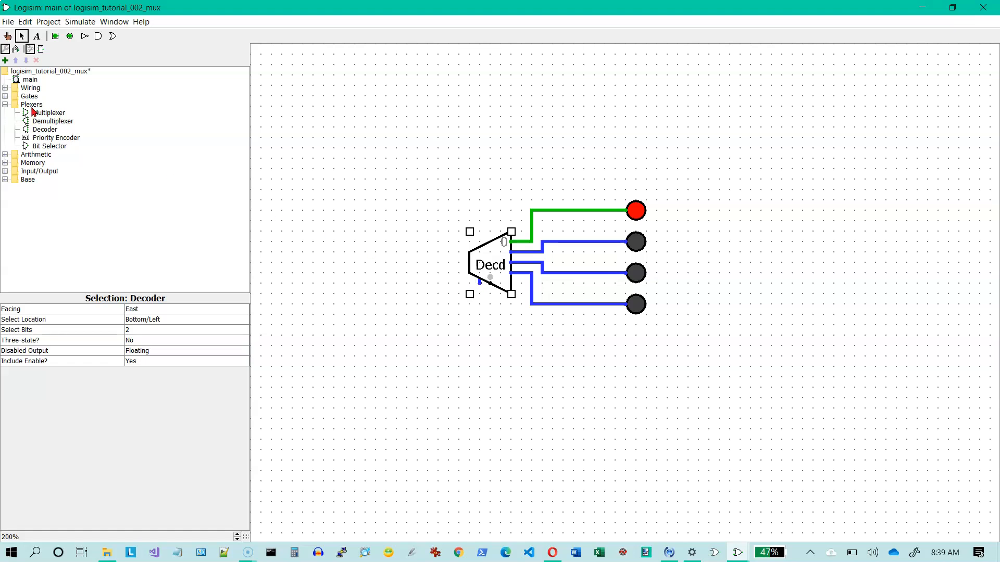
- Place a Constant to the lower left of the decoder and wire it to the decoder's enable input
{"action": "left_click", "coordinate": [5, 89]}
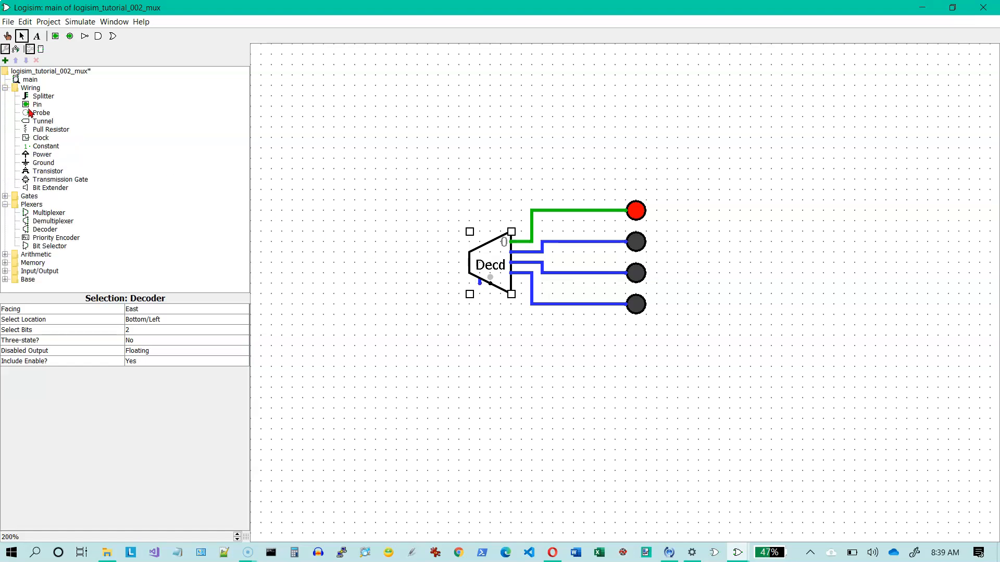
{"action": "left_click", "coordinate": [47, 147]}
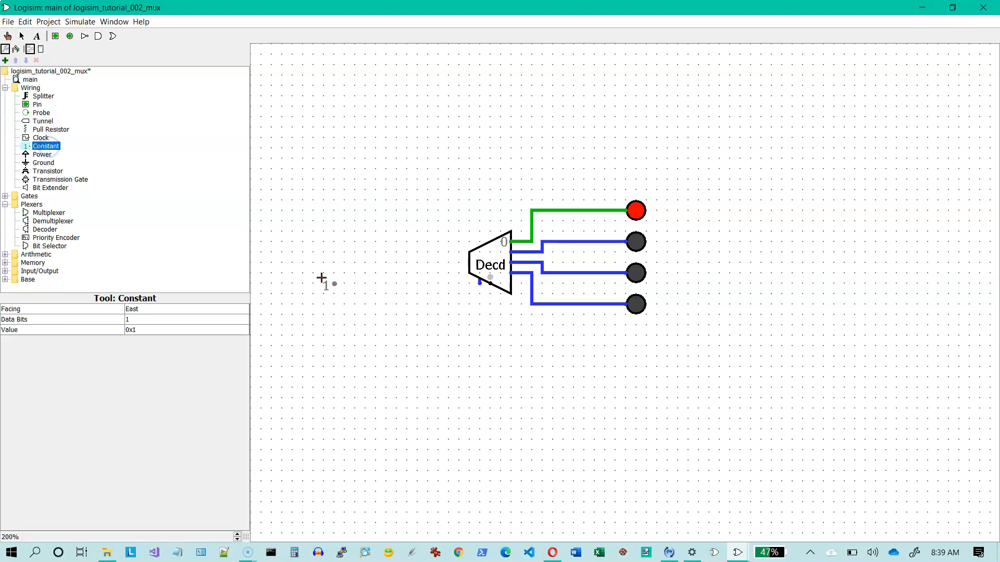
{"action": "left_click", "coordinate": [407, 314]}
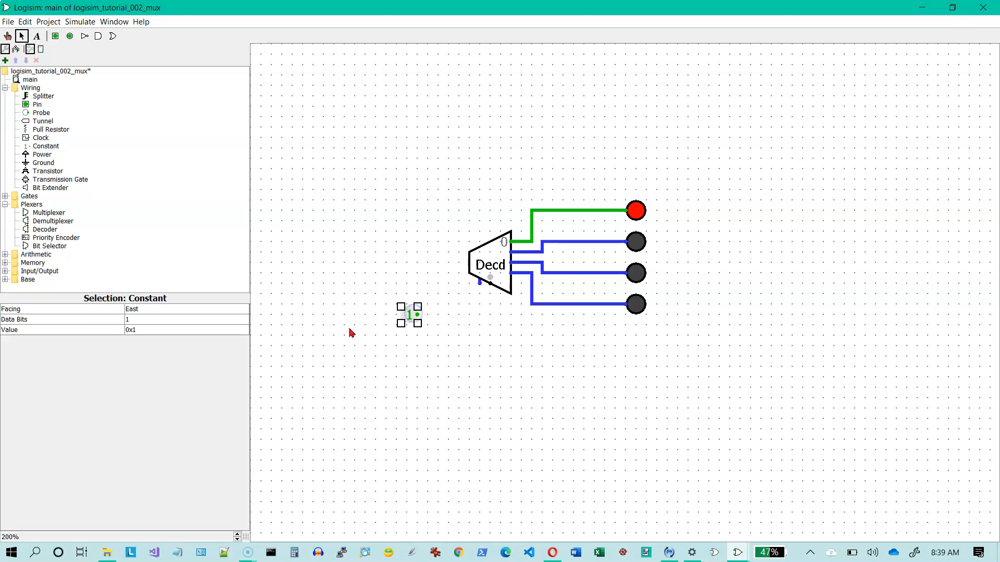
{"action": "mouse_move", "coordinate": [479, 285]}
{"action": "left_mouse_down"}
{"action": "mouse_move", "coordinate": [479, 315]}
{"action": "mouse_move", "coordinate": [418, 314]}
{"action": "left_mouse_up"}
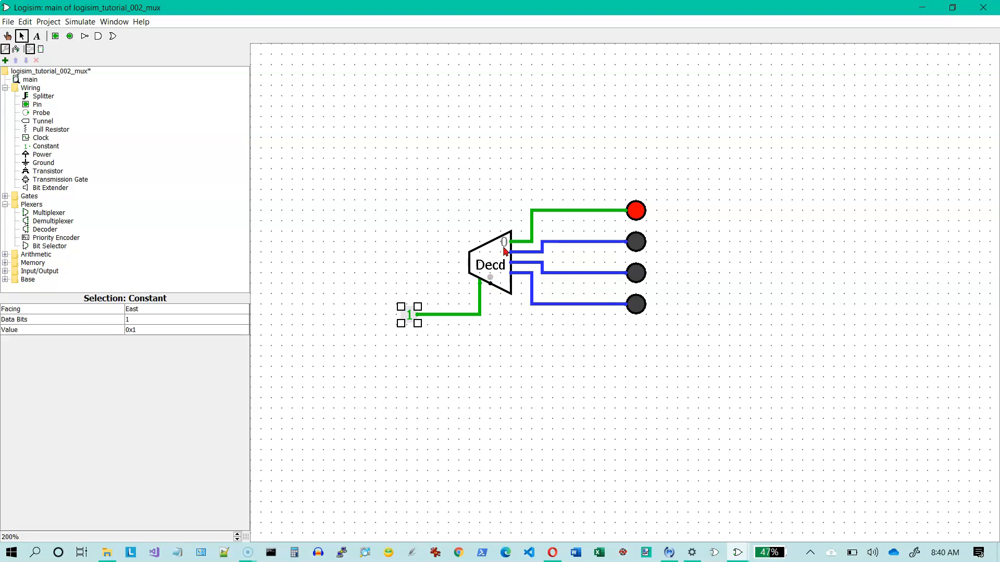
- Label the top LED 0 and the second LED 1
{"action": "left_click", "coordinate": [642, 213]}
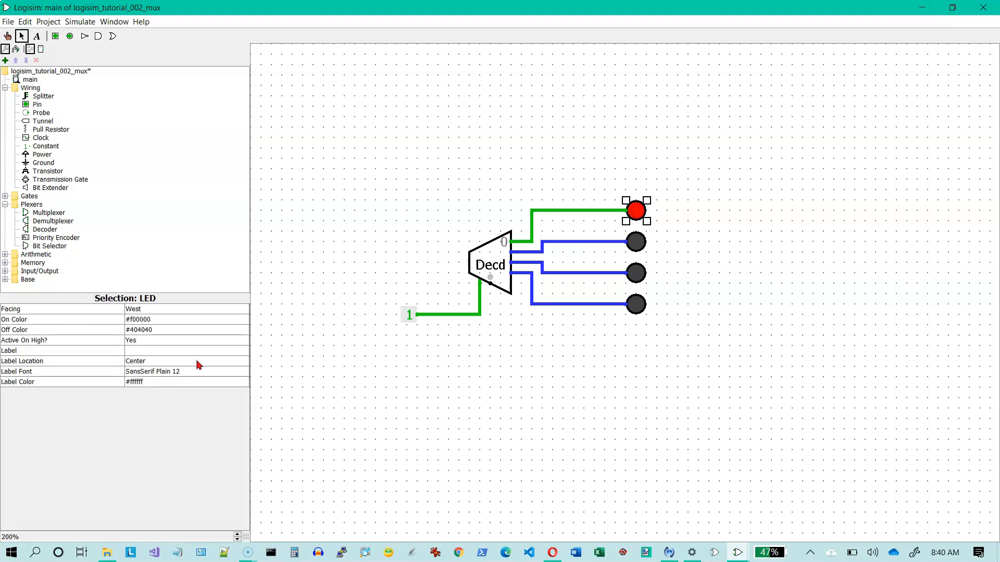
{"action": "left_click", "coordinate": [188, 351]}
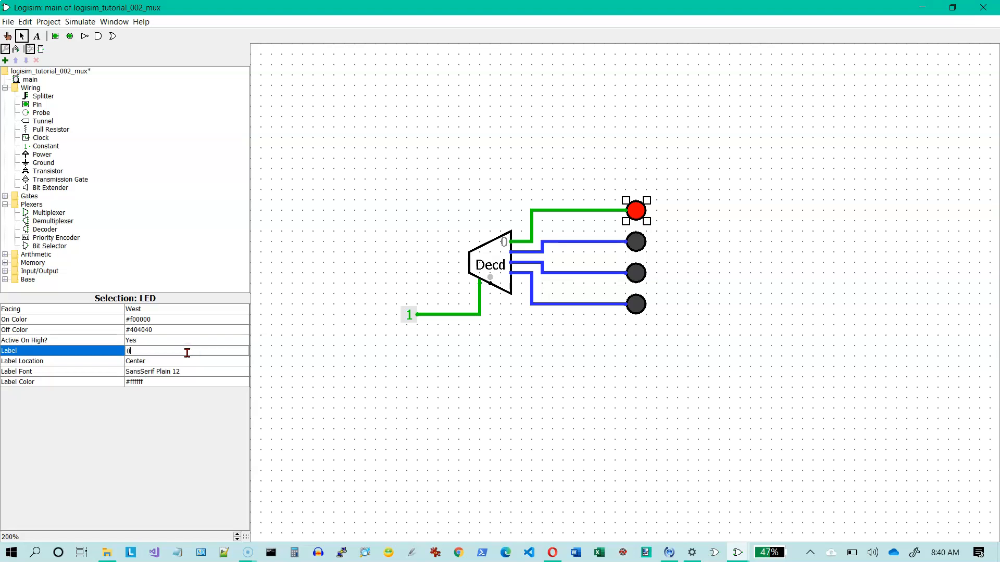
{"action": "type", "text": "0"}
{"action": "key", "text": "Return"}
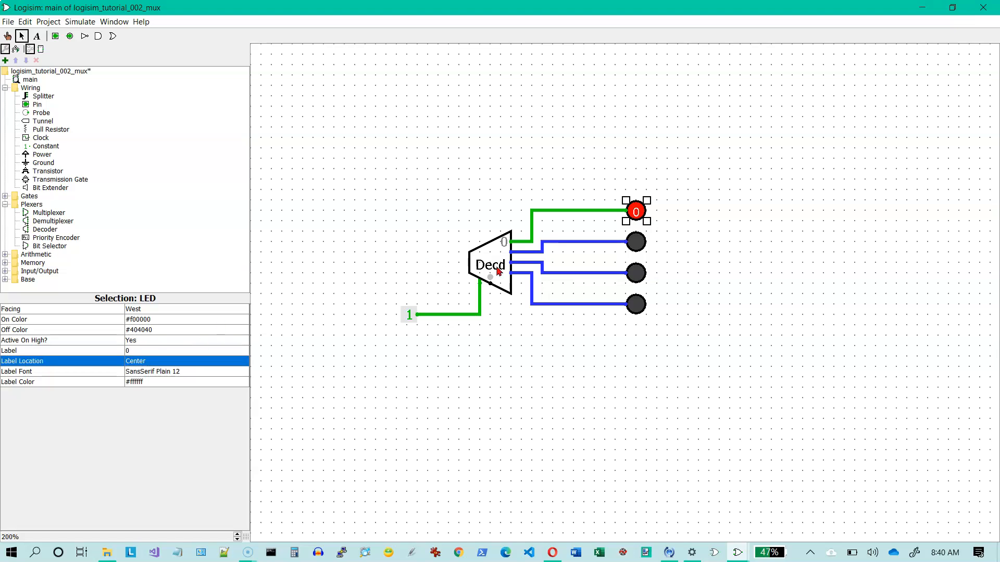
{"action": "left_click", "coordinate": [635, 243]}
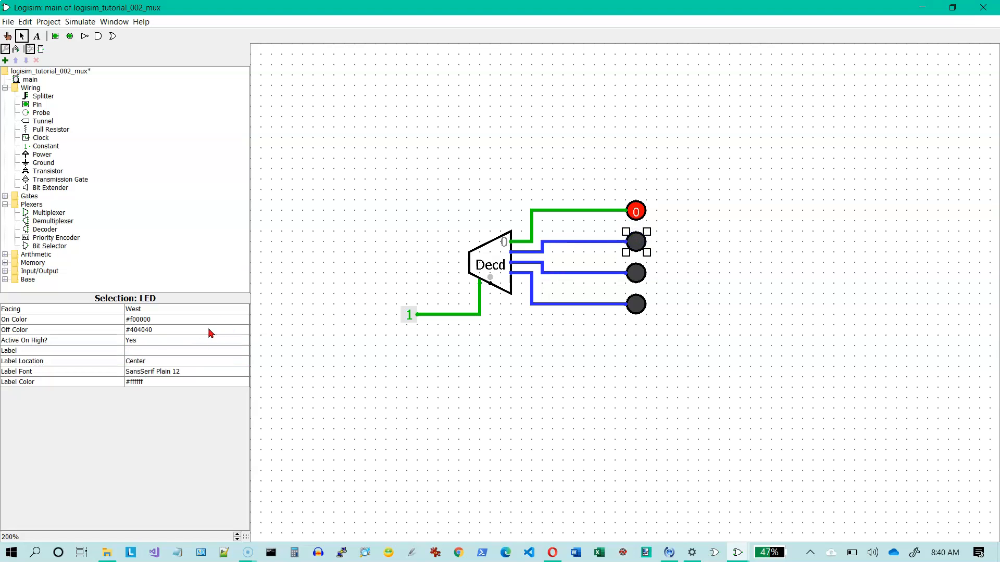
{"action": "left_click", "coordinate": [180, 351]}
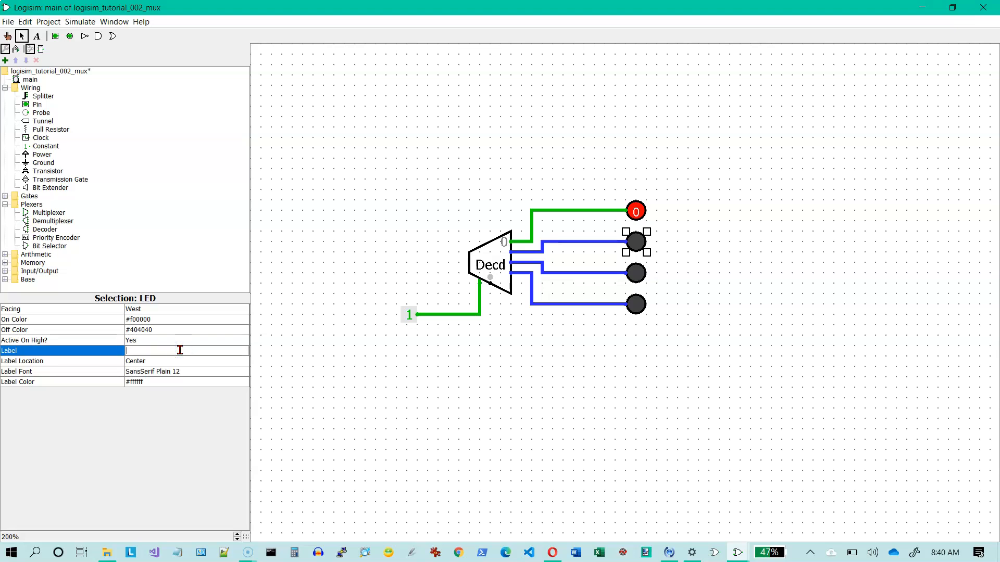
{"action": "key", "text": "Return"}
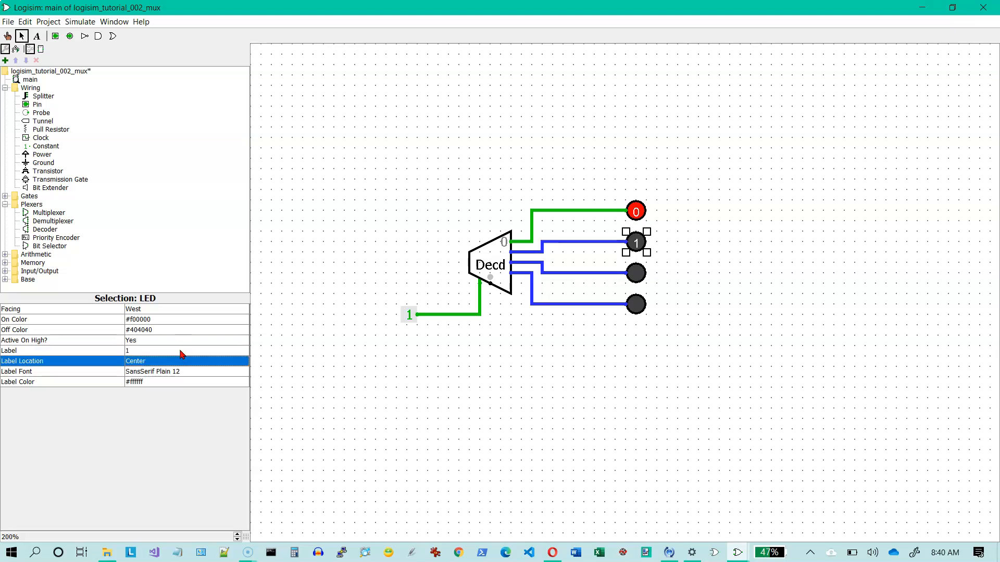
- Label the third LED 2 and the bottom LED 3
{"action": "left_click", "coordinate": [633, 272]}
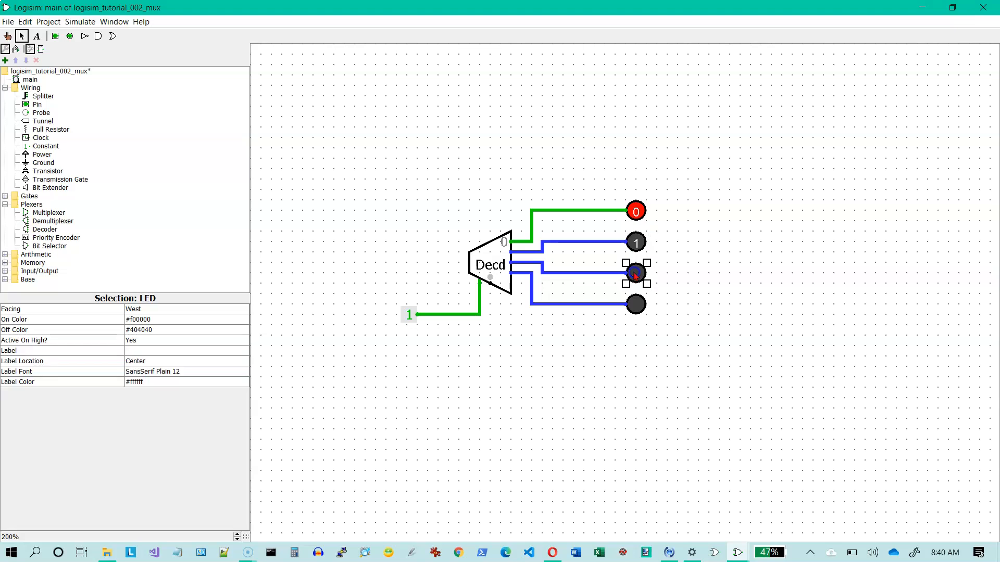
{"action": "left_click", "coordinate": [175, 350]}
{"action": "type", "text": "2"}
{"action": "key", "text": "Return"}
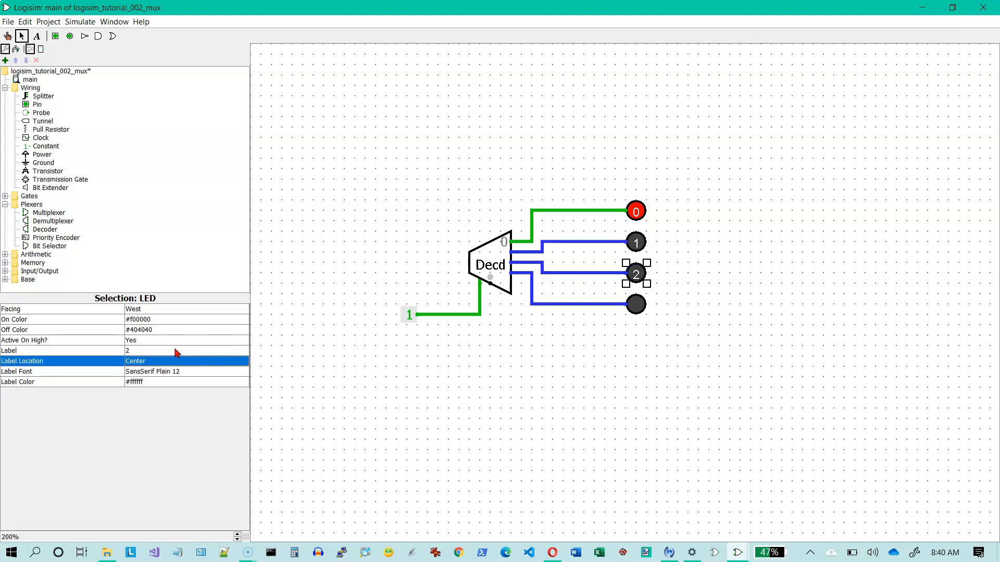
{"action": "left_click", "coordinate": [636, 306]}
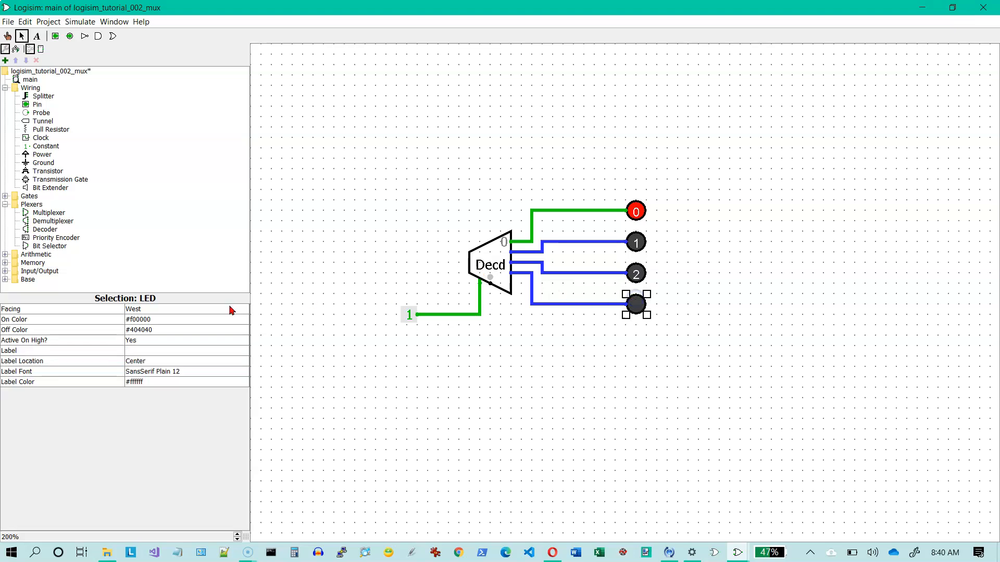
{"action": "left_click", "coordinate": [158, 351]}
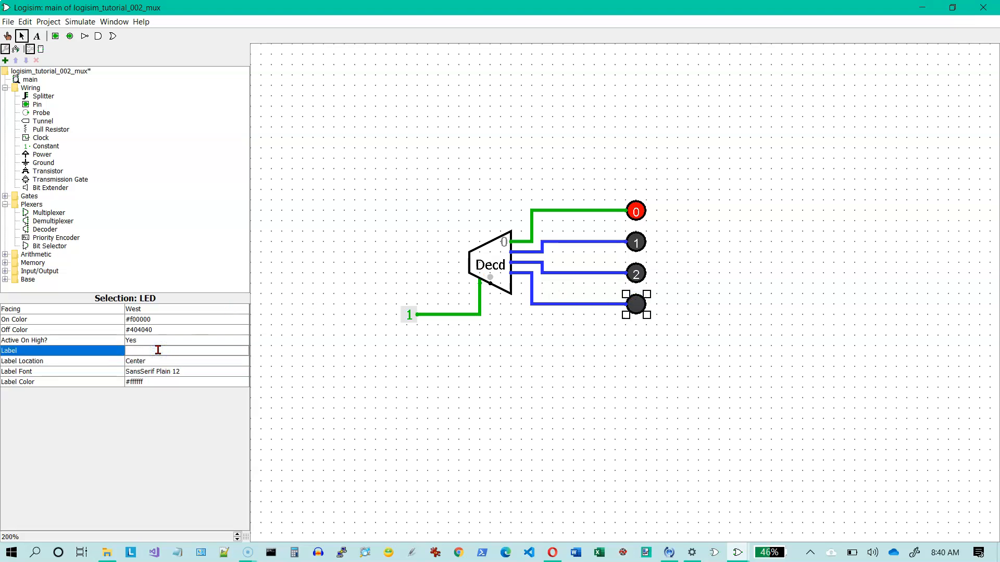
{"action": "key", "text": "Return"}
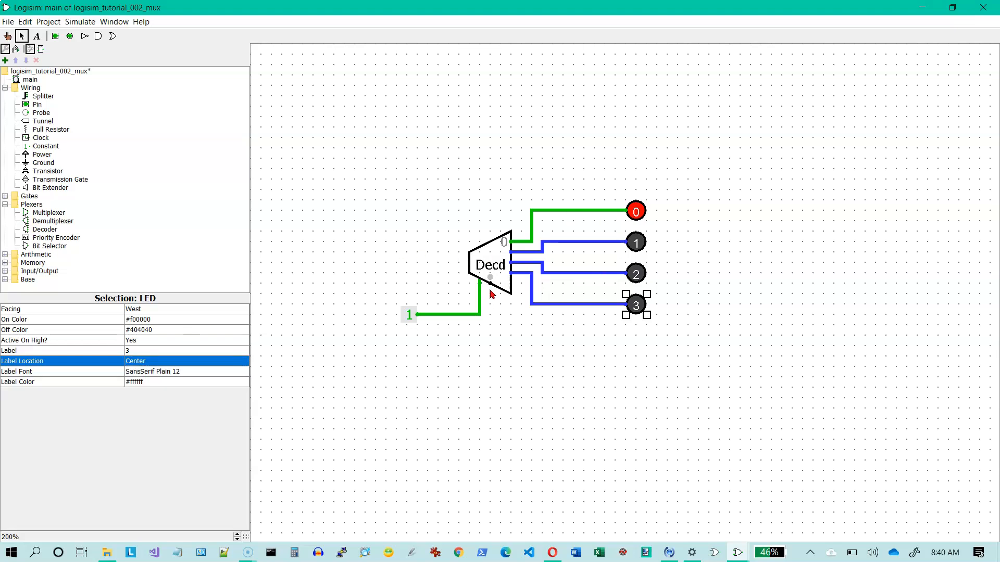
- Extend a wire down from the decoder's select input and connect a new input pin to it
{"action": "left_click_drag", "start_coordinate": [491, 286], "coordinate": [490, 367]}
{"action": "left_click", "coordinate": [56, 36]}
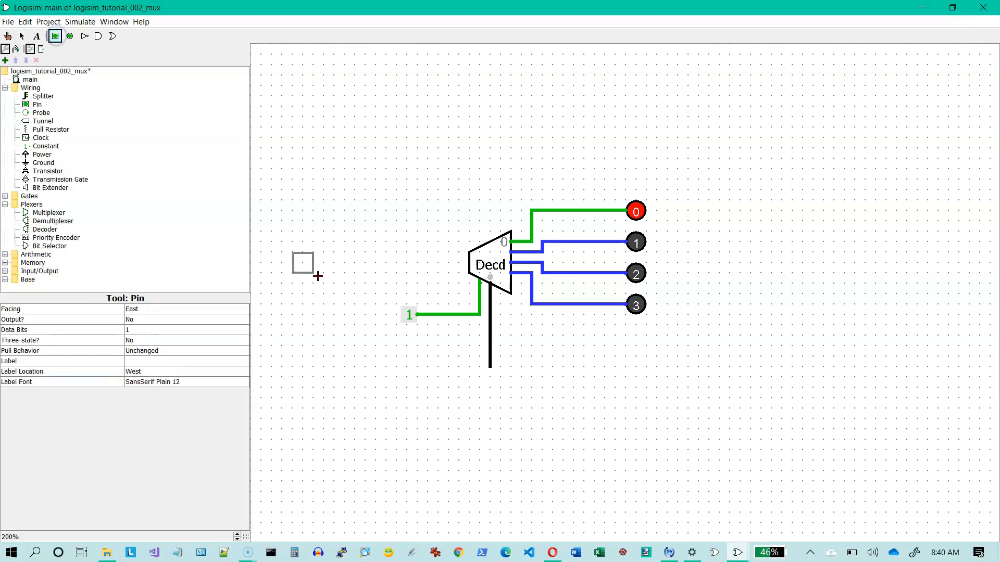
{"action": "left_click", "coordinate": [451, 379]}
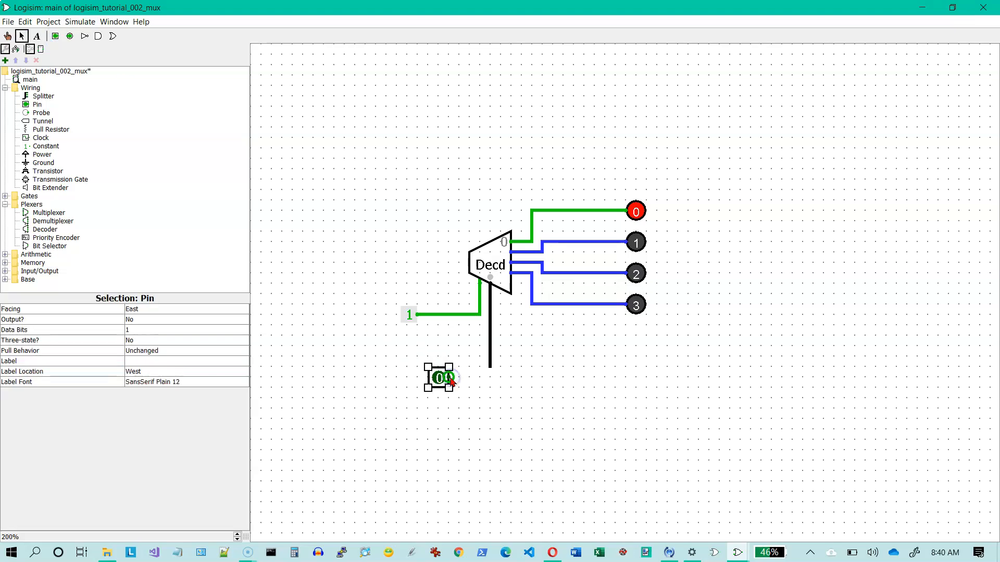
{"action": "left_click", "coordinate": [163, 334]}
{"action": "left_click", "coordinate": [386, 384]}
{"action": "left_click", "coordinate": [398, 392]}
{"action": "left_click_drag", "start_coordinate": [451, 378], "coordinate": [490, 371]}
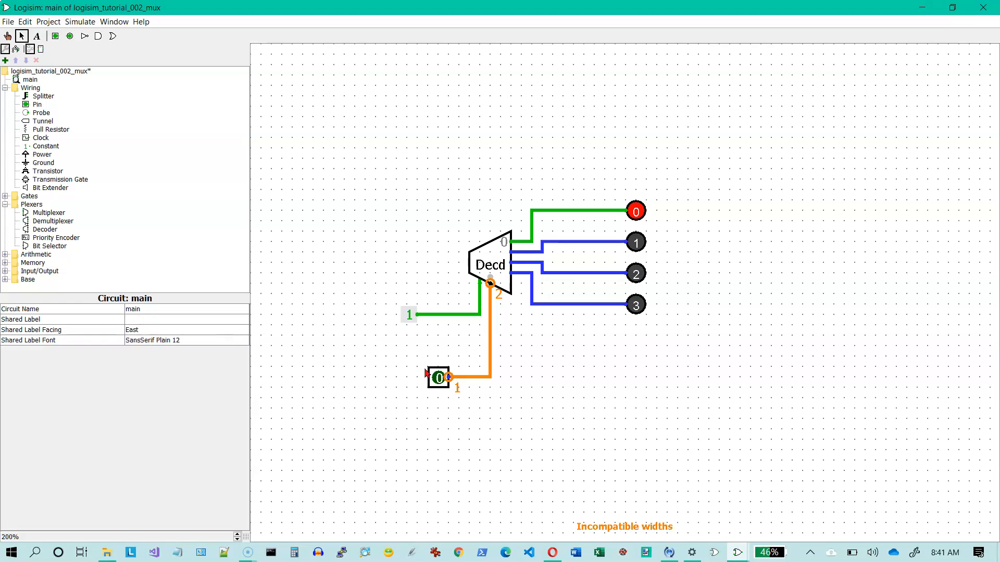
- Set the select input pin's Data Bits to 2
{"action": "left_click", "coordinate": [441, 377]}
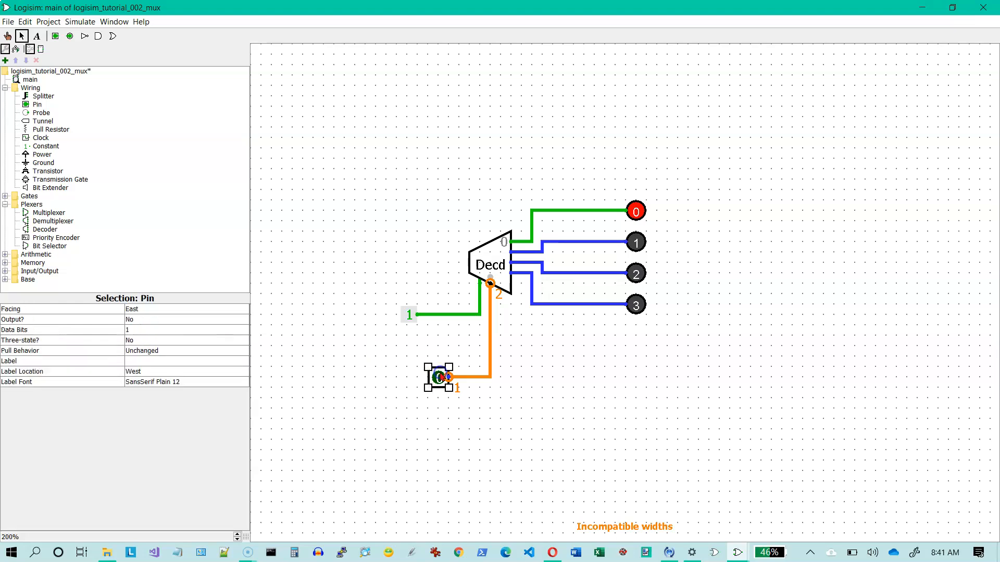
{"action": "left_click", "coordinate": [165, 332]}
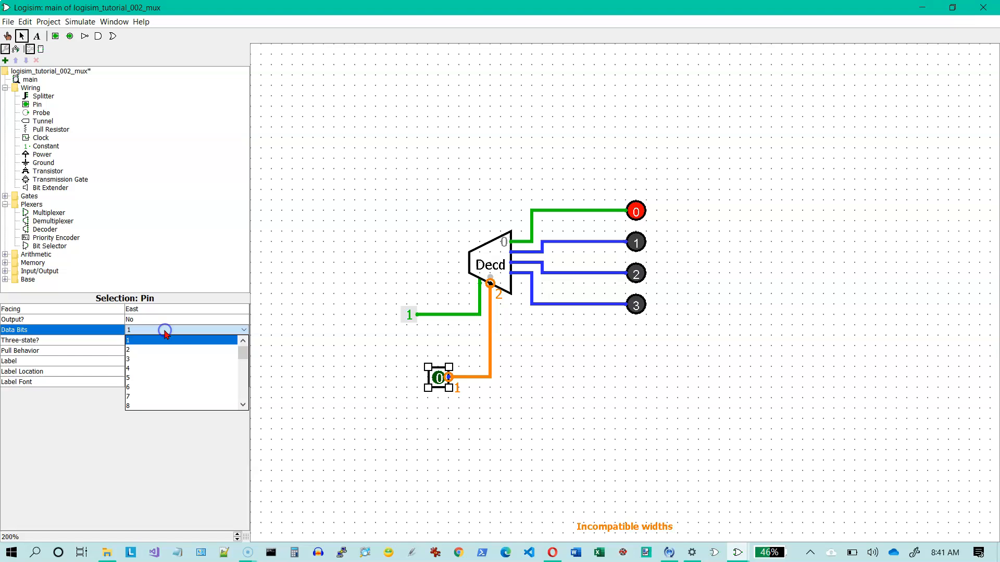
{"action": "left_click", "coordinate": [141, 351]}
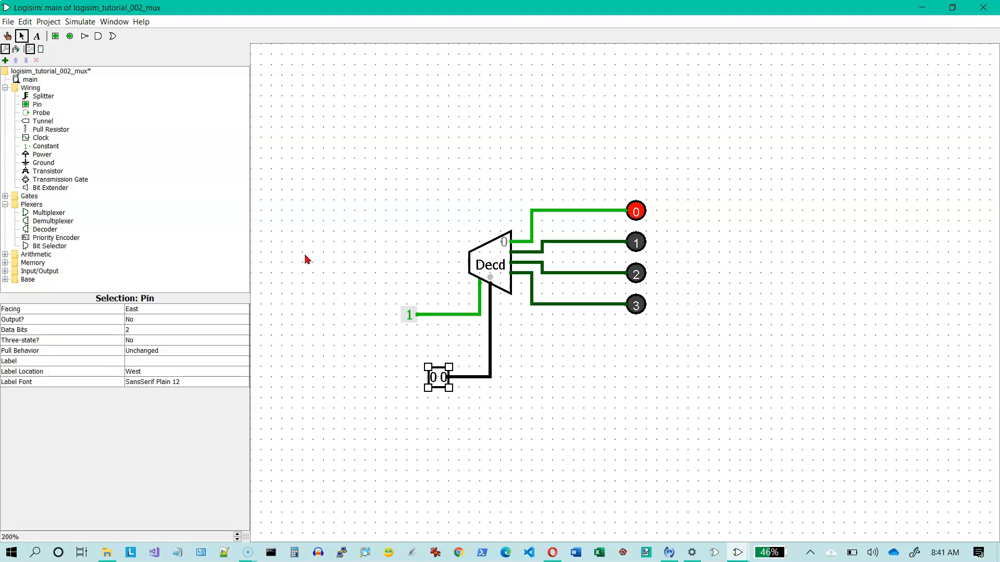
- Test the decoder with the Poke tool by toggling the input pin through 01, 00, 10 and 11
{"action": "left_click", "coordinate": [8, 36]}
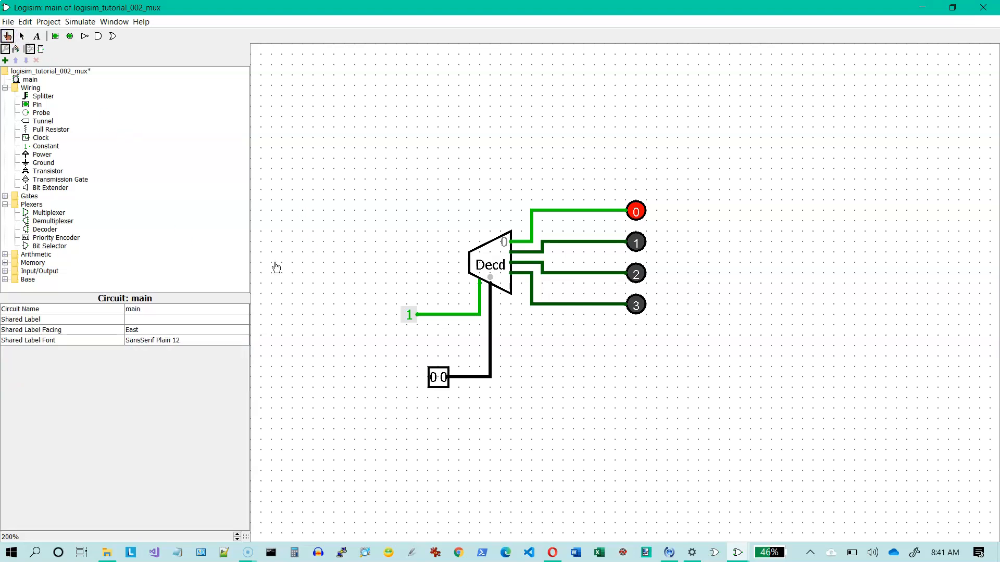
{"action": "left_click", "coordinate": [444, 377]}
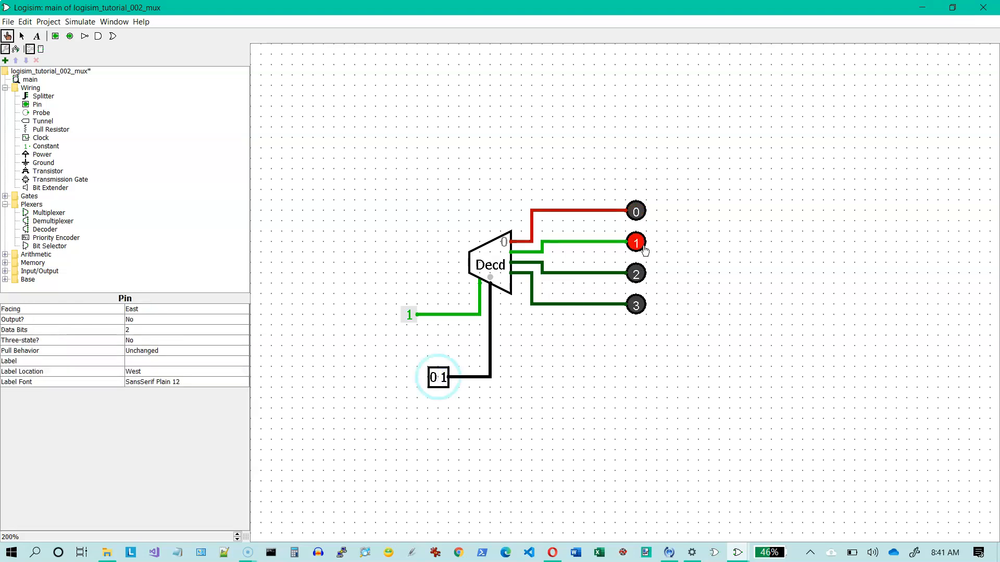
{"action": "left_click", "coordinate": [444, 379]}
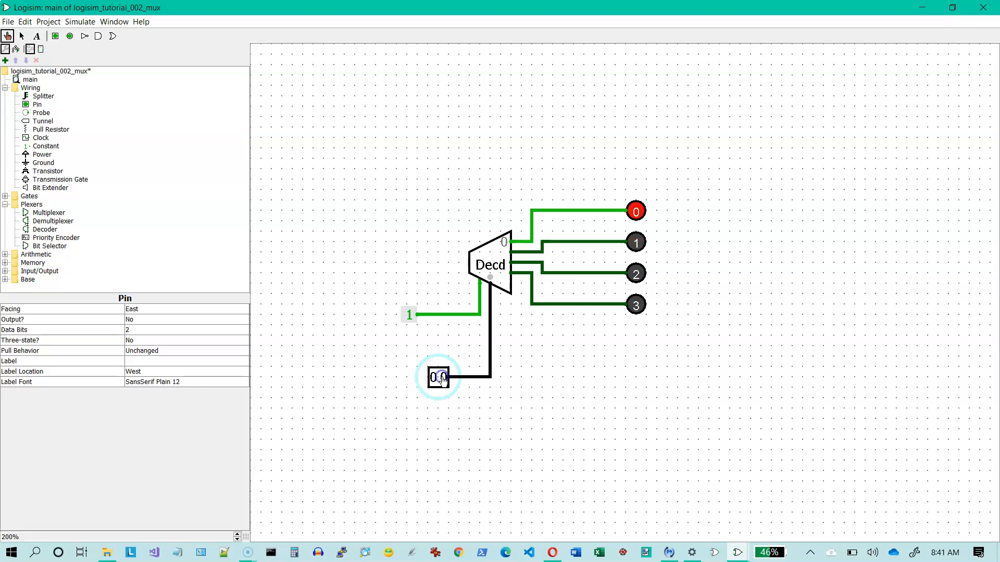
{"action": "left_click", "coordinate": [433, 378]}
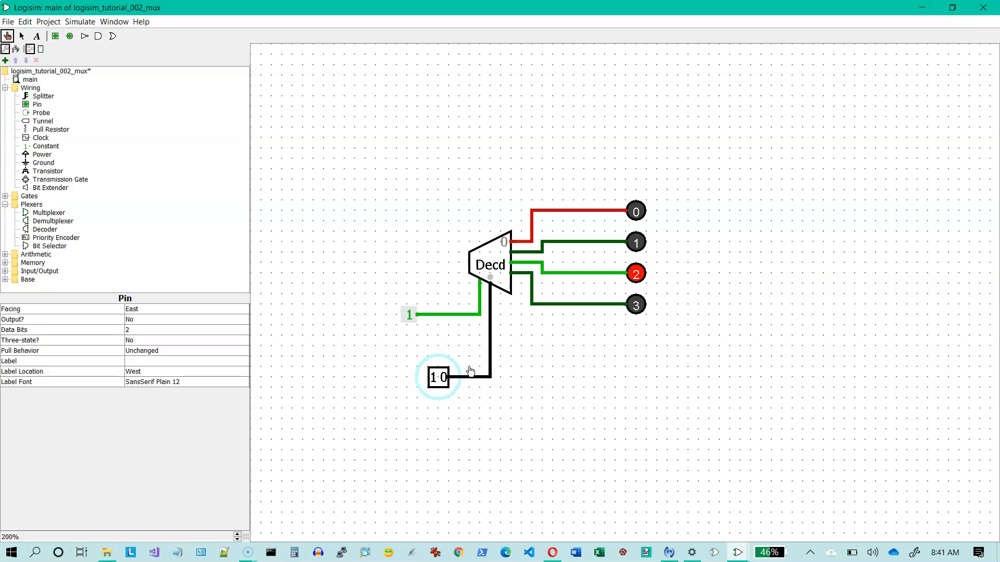
{"action": "left_click", "coordinate": [443, 378]}
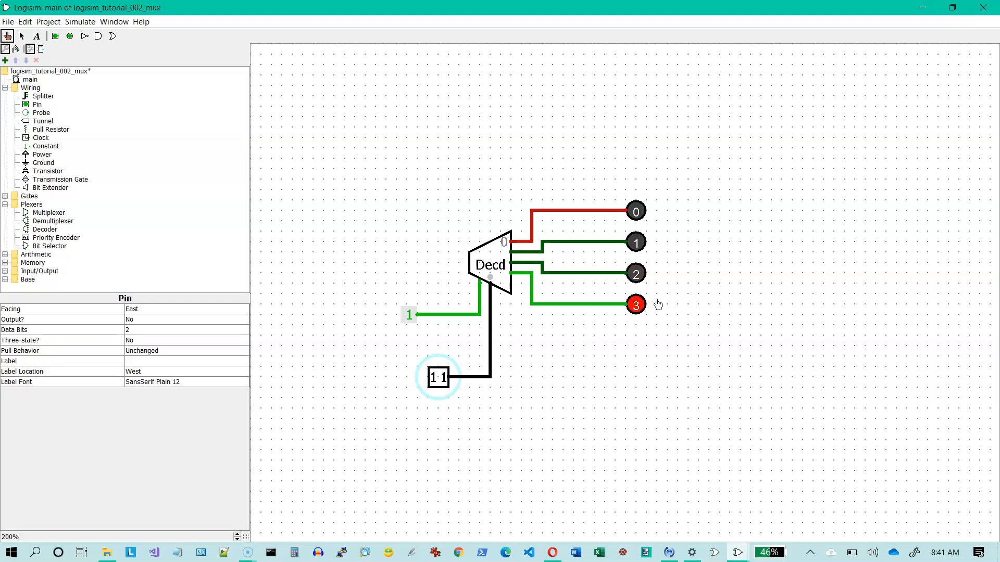